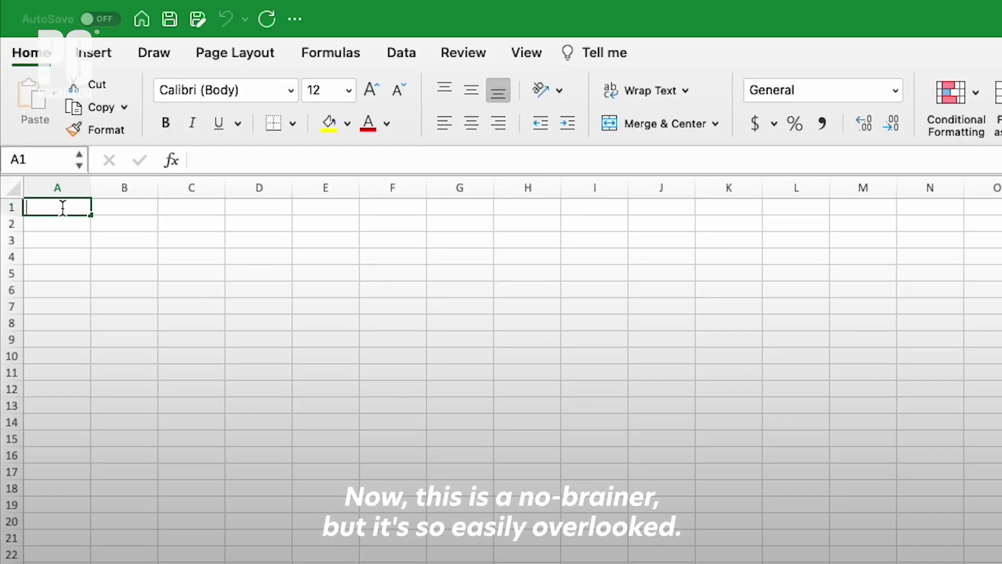
# - Enter 1/1/20, 1/2/20 and 1/3/20 down A1:A3, clearing a stray entry in B1
pyautogui.write('1/1/')
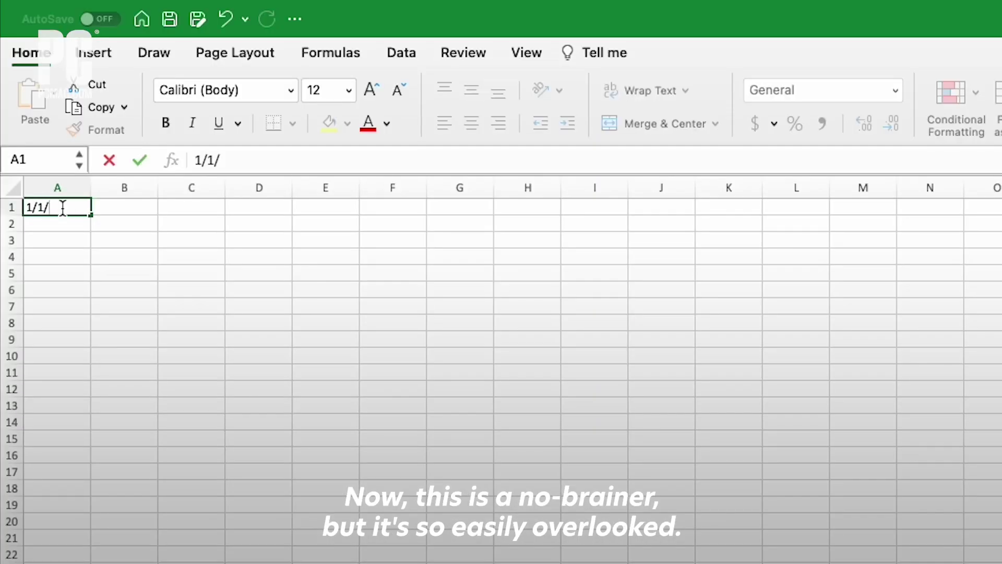
pyautogui.write('20')
pyautogui.press('Tab')
pyautogui.write('1')
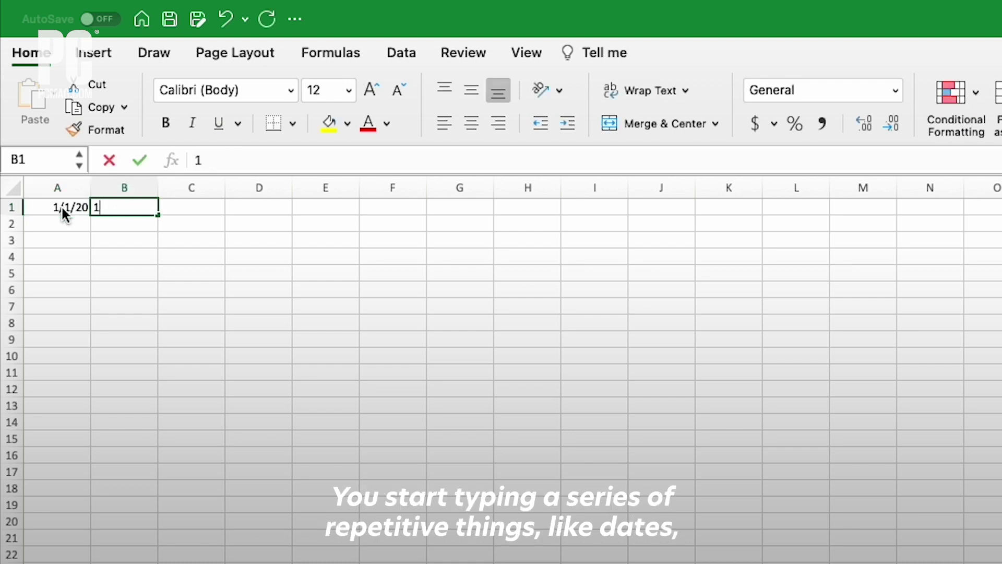
pyautogui.press('BackSpace')
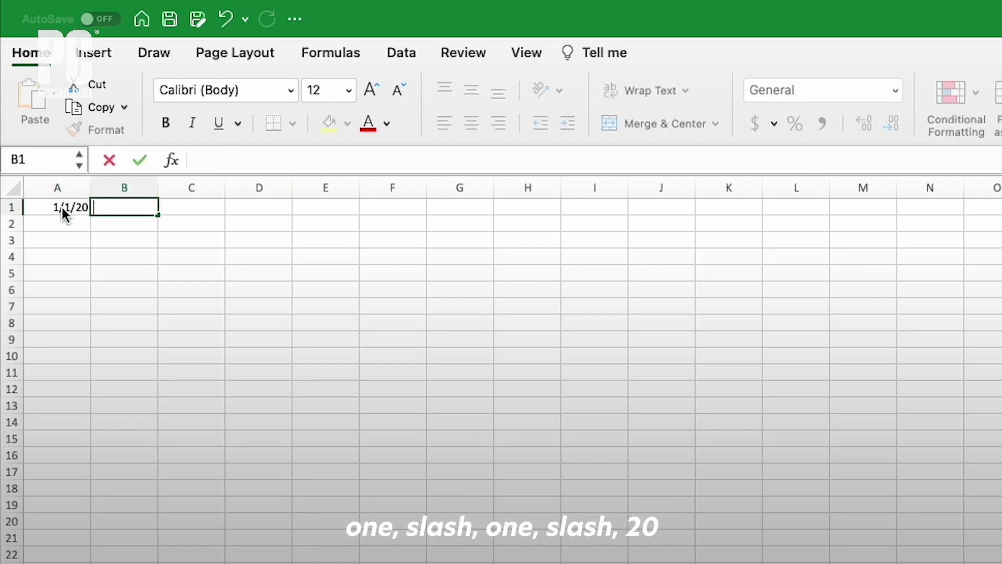
pyautogui.press('Return')
pyautogui.write('1/2')
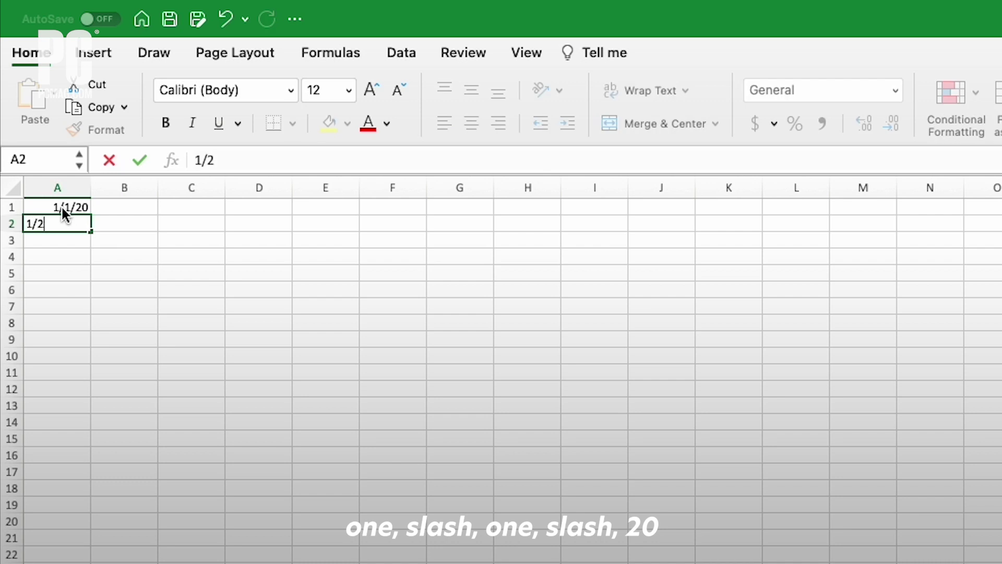
pyautogui.write('/20')
pyautogui.press('Return')
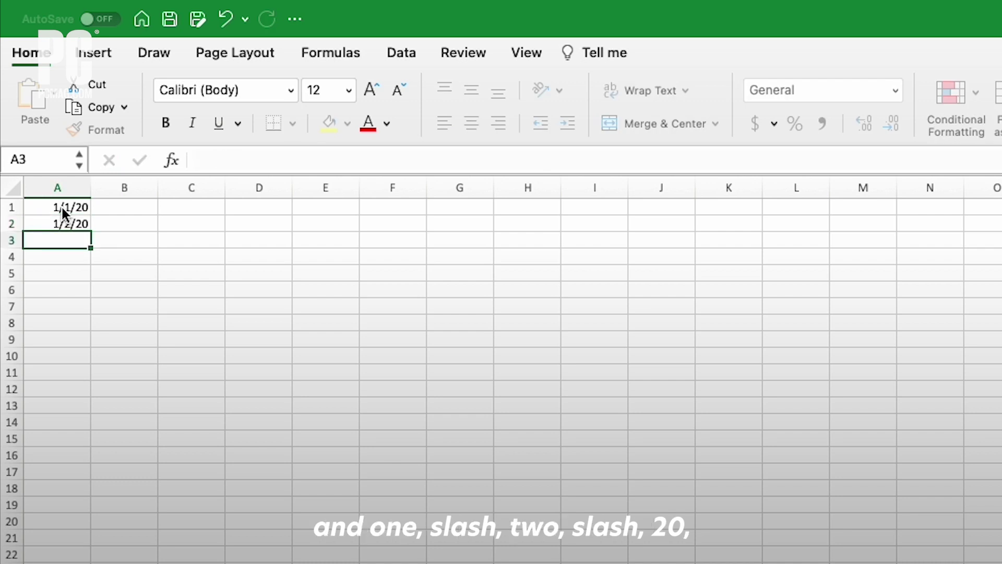
pyautogui.write('1/3/20')
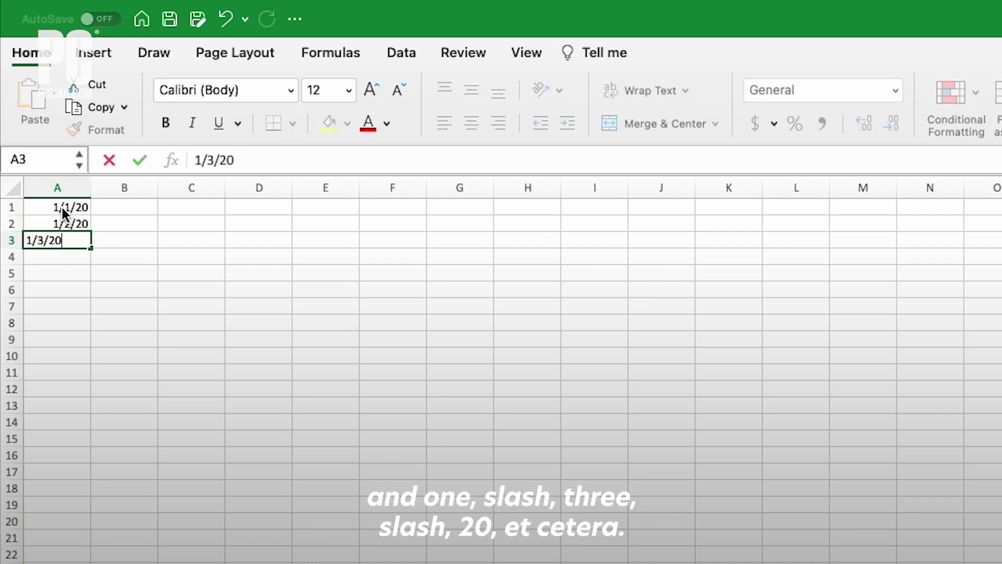
pyautogui.press('Return')
pyautogui.moveTo(62, 208); pyautogui.dragTo(61, 240)
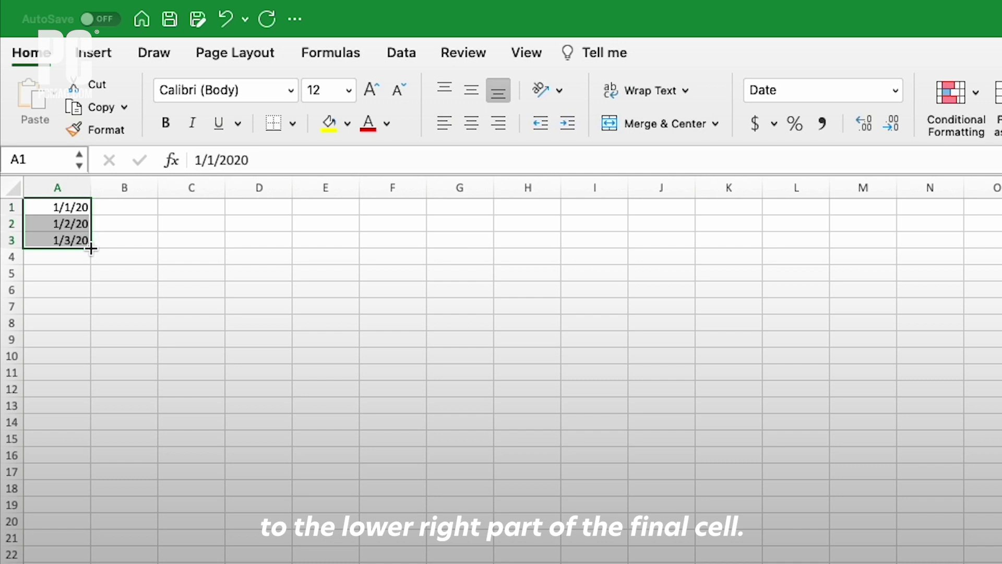
pyautogui.moveTo(91, 249); pyautogui.dragTo(90, 563)
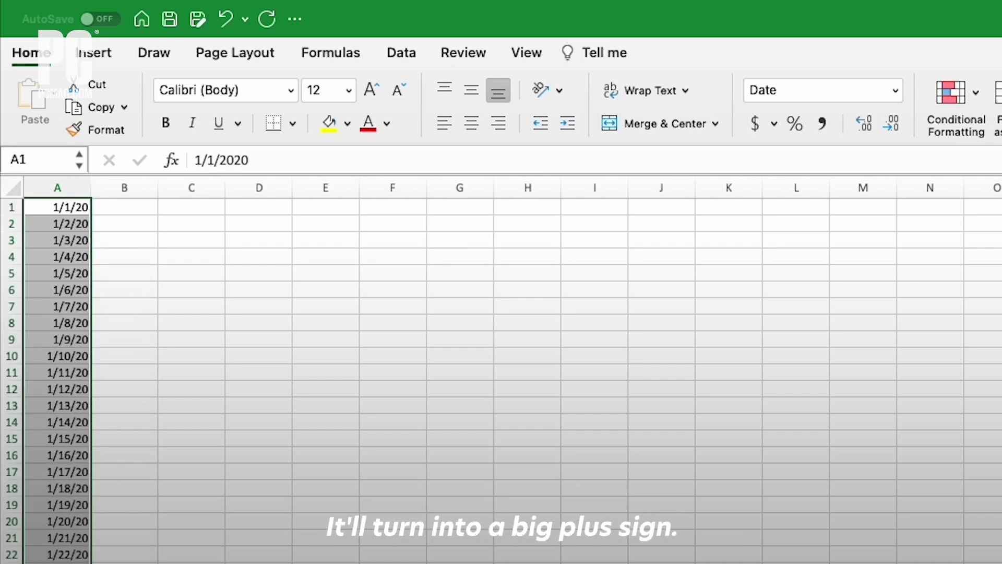
pyautogui.press('super+z')
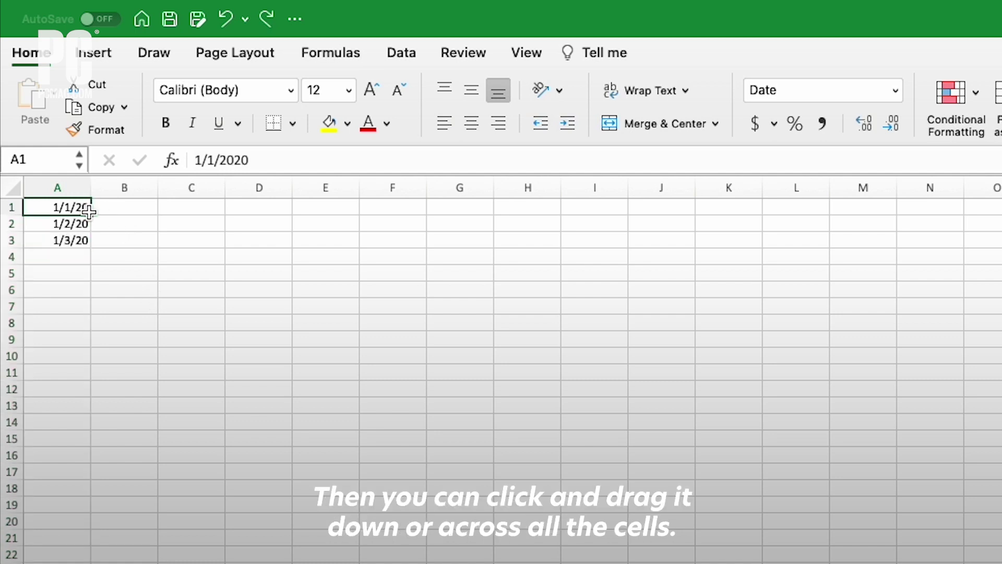
pyautogui.keyDown('shift'); pyautogui.click(86, 207); pyautogui.keyUp('shift')
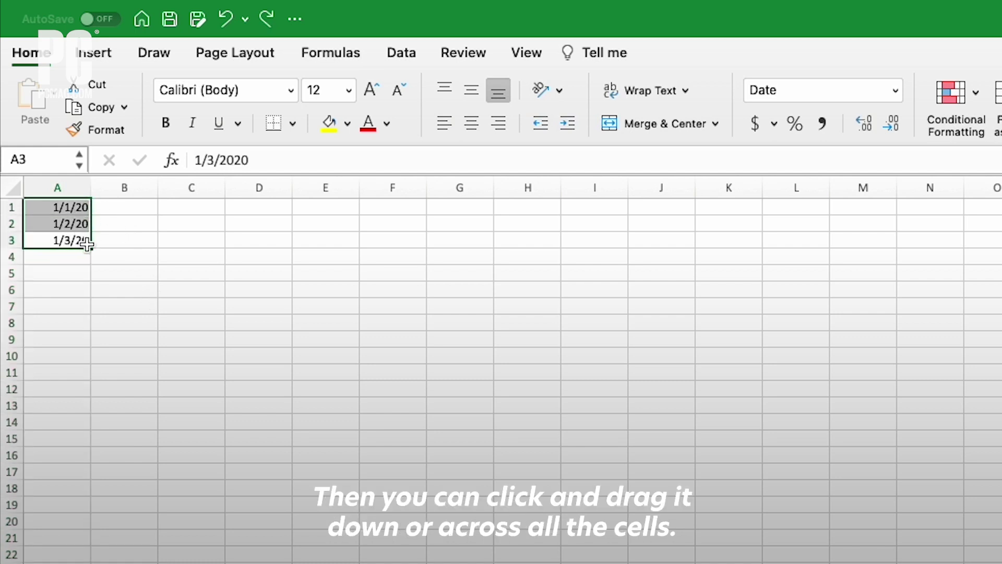
pyautogui.moveTo(92, 248); pyautogui.dragTo(881, 261)
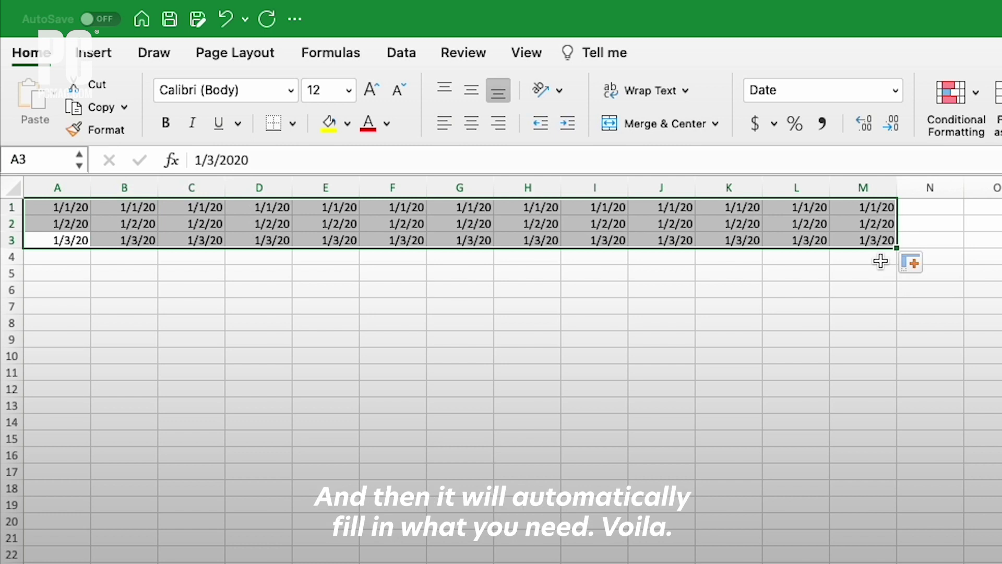
pyautogui.click(275, 285)
pyautogui.press('super+z')
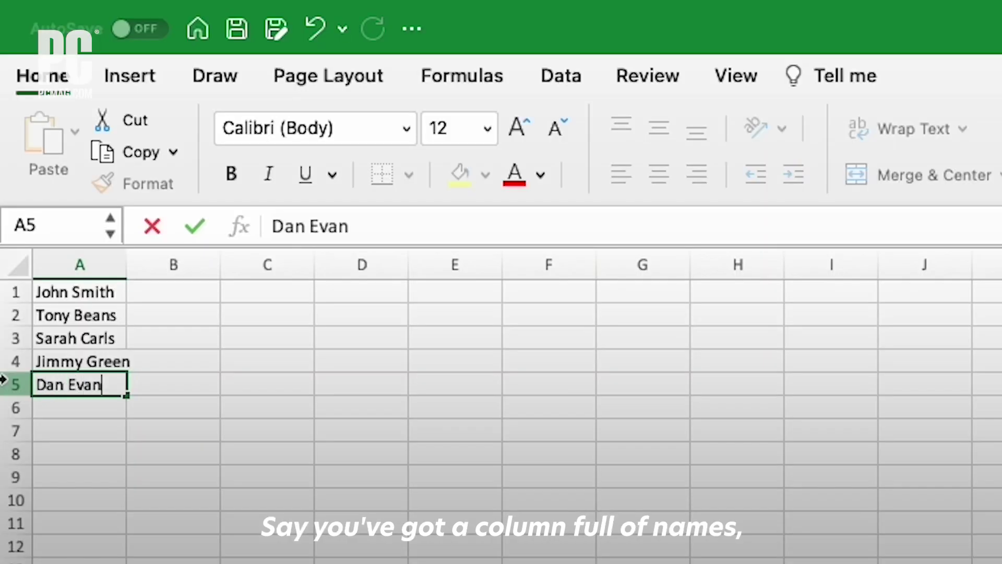
# - Enter the sixth full name in A6, then select the six-name list A1:A6
pyautogui.click(78, 409)
pyautogui.write('G')
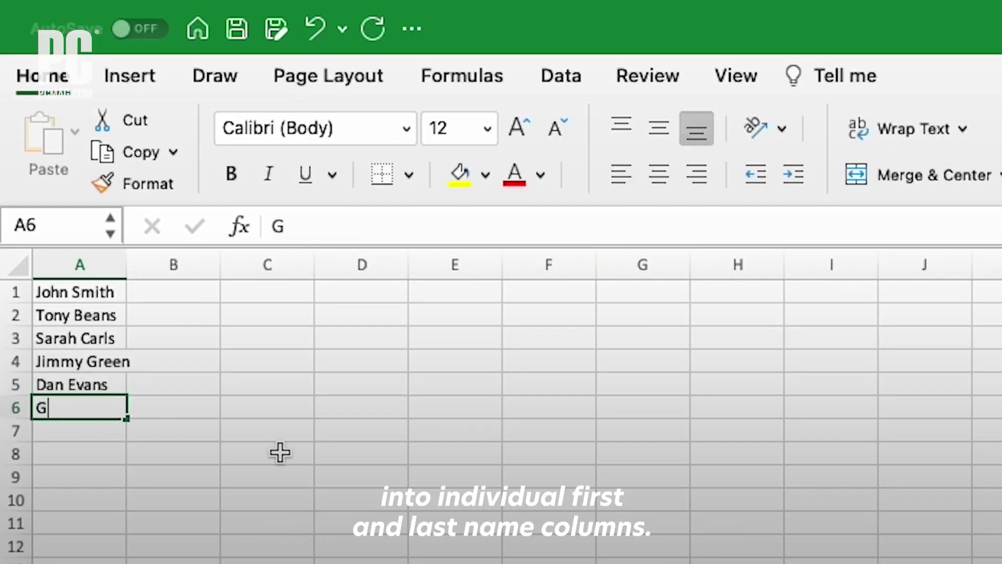
pyautogui.write('rimby S')
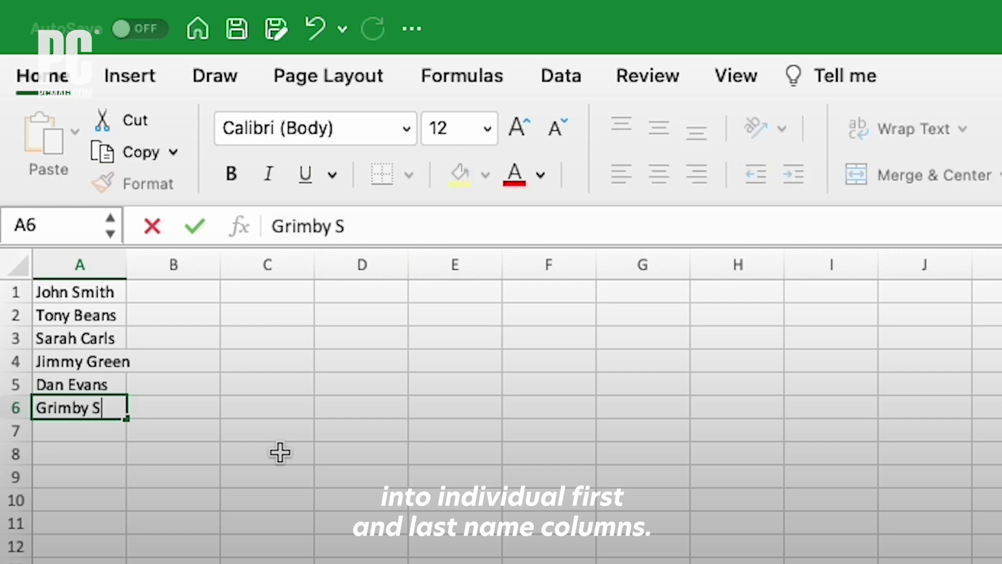
pyautogui.write('hinkle')
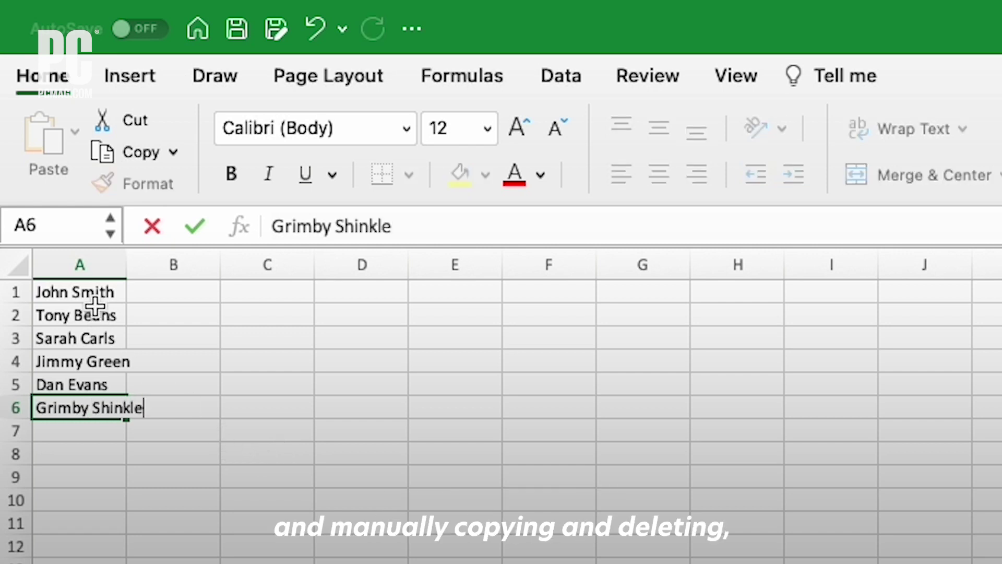
pyautogui.click(89, 295)
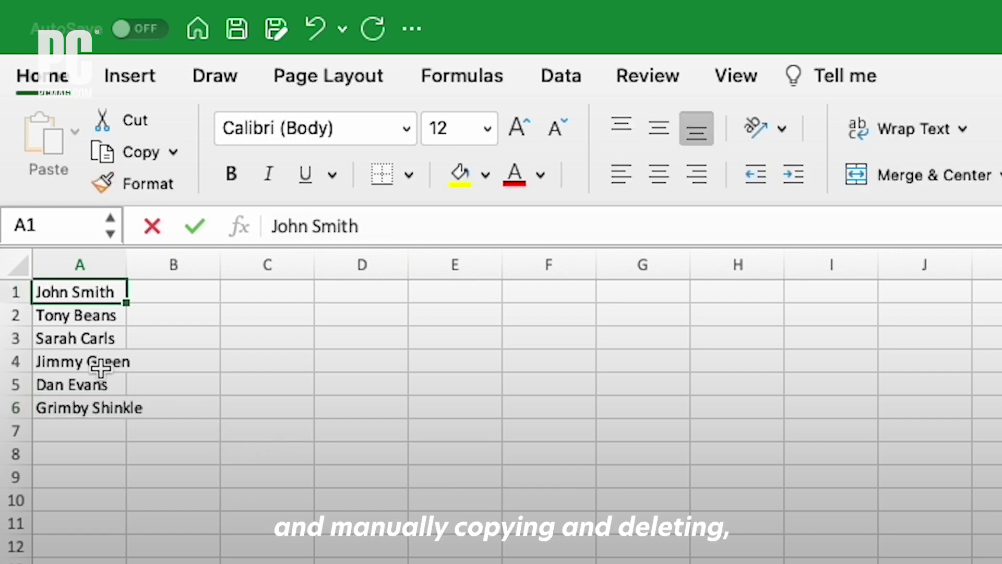
pyautogui.keyDown('shift'); pyautogui.click(97, 408); pyautogui.keyUp('shift')
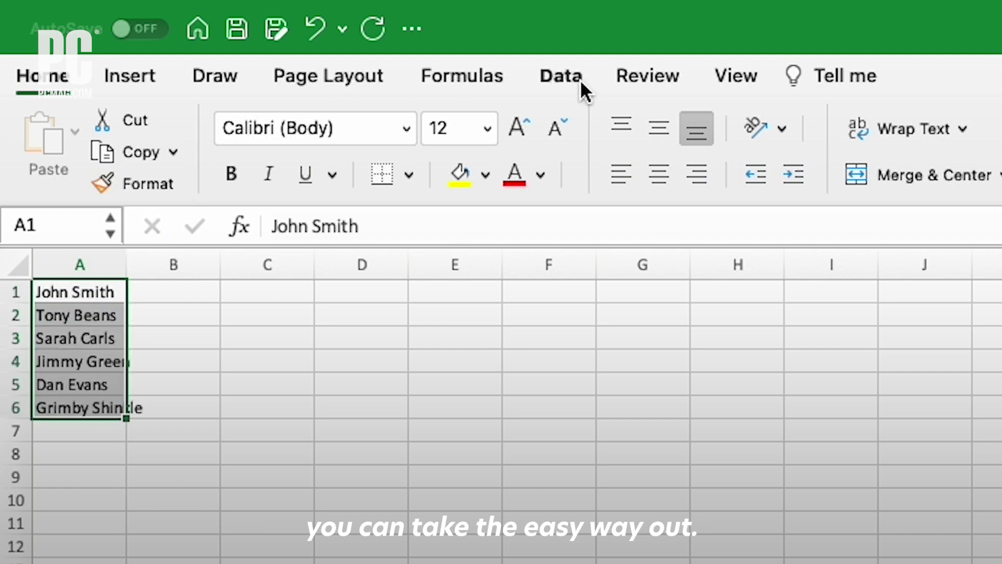
# - Run Text to Columns on A1:A6 as Delimited by Space to separate first and last names
pyautogui.click(566, 76)
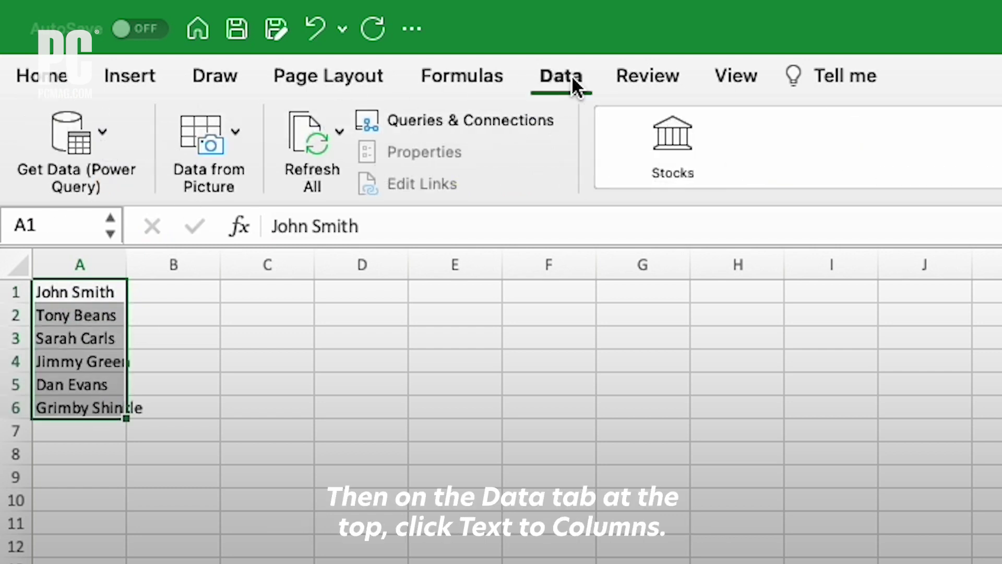
pyautogui.click(424, 151)
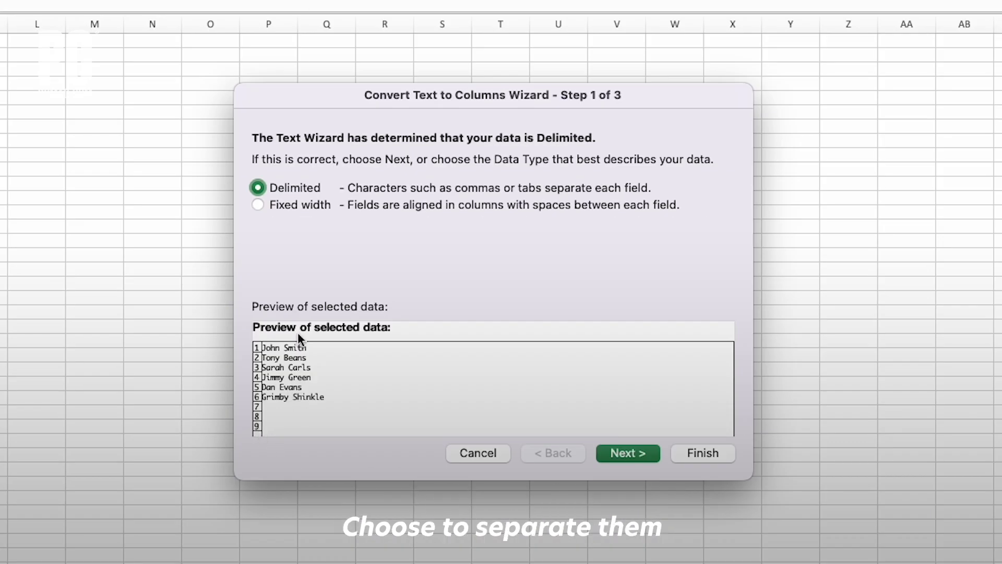
pyautogui.click(624, 456)
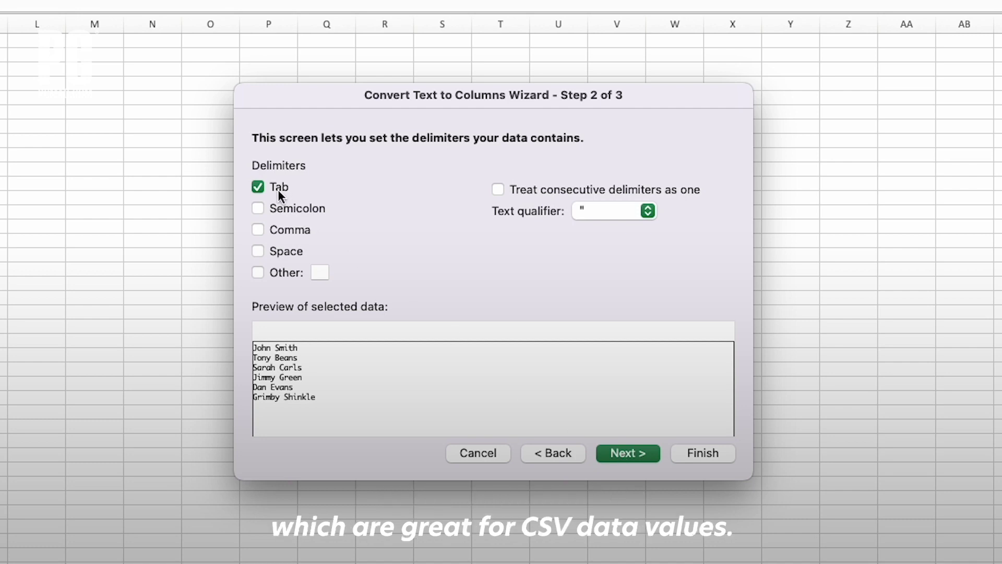
pyautogui.click(258, 251)
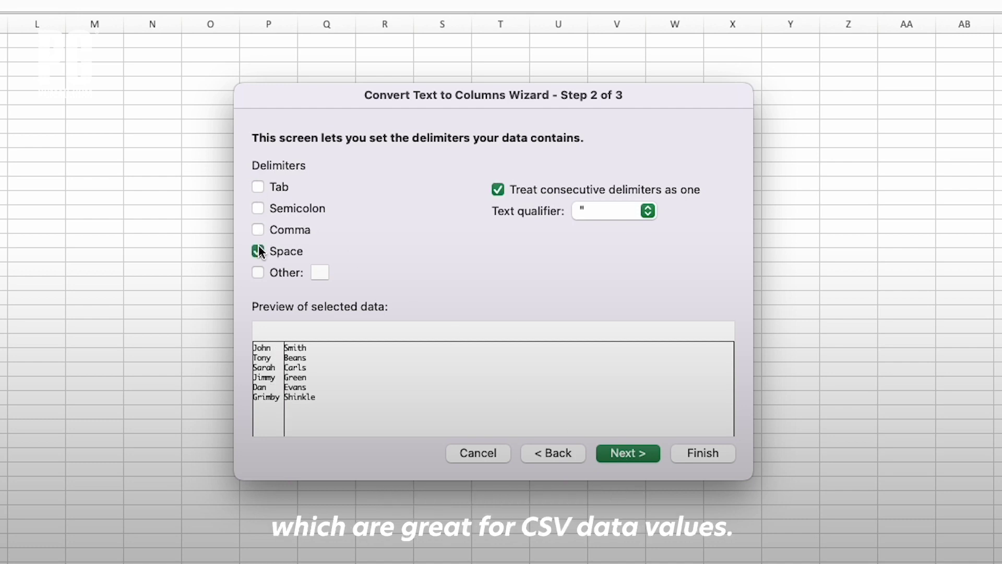
pyautogui.click(631, 453)
pyautogui.click(706, 453)
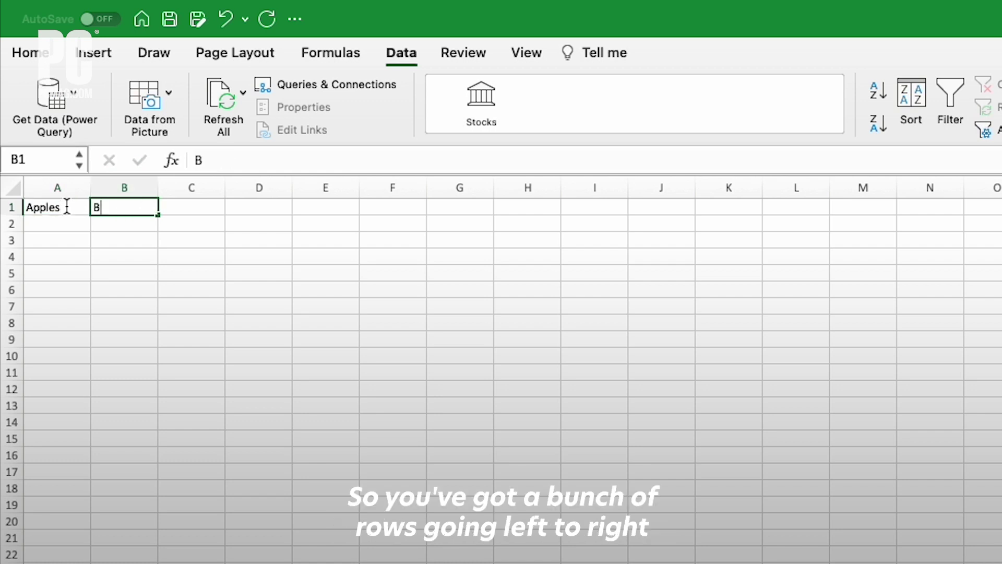
# - Fill A1:G1 with Apples, Bananas, Cherries, Grapes, Milk, Sugar and Cookies
pyautogui.press('Tab')
pyautogui.write('Che')
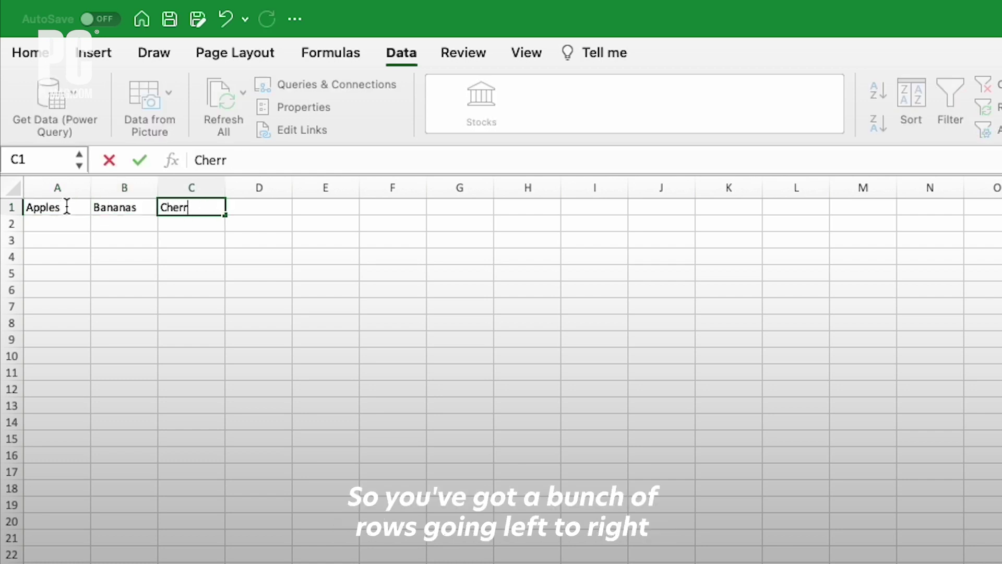
pyautogui.write('rries')
pyautogui.press('Tab')
pyautogui.write('Grapes')
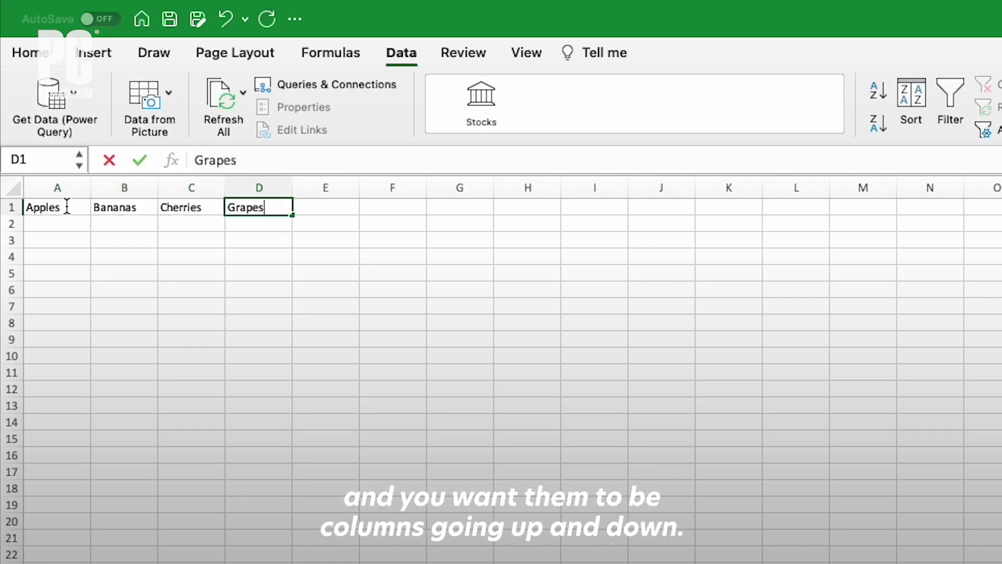
pyautogui.press('Tab')
pyautogui.write('Milk')
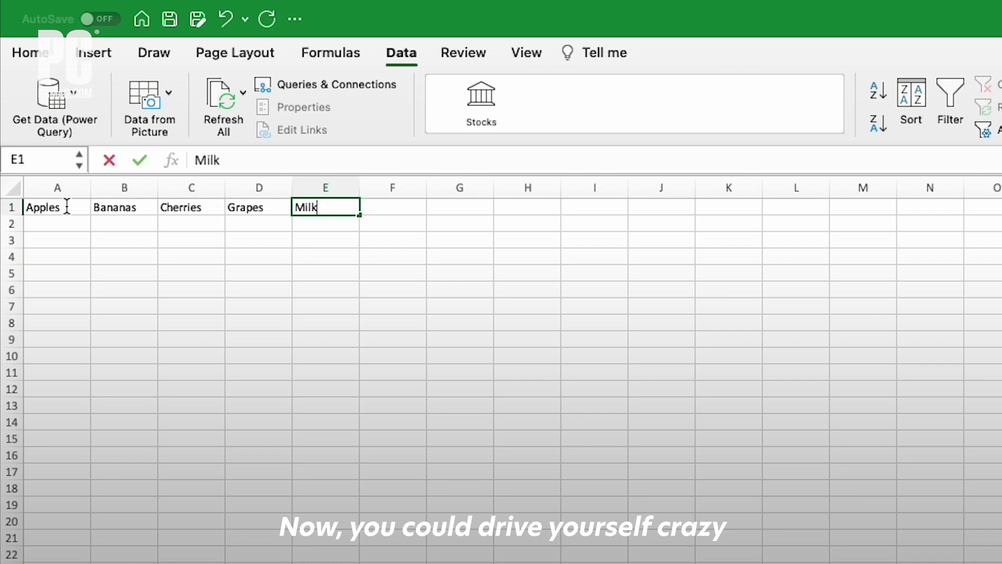
pyautogui.press('Tab')
pyautogui.write('Sugar')
pyautogui.press('Tab')
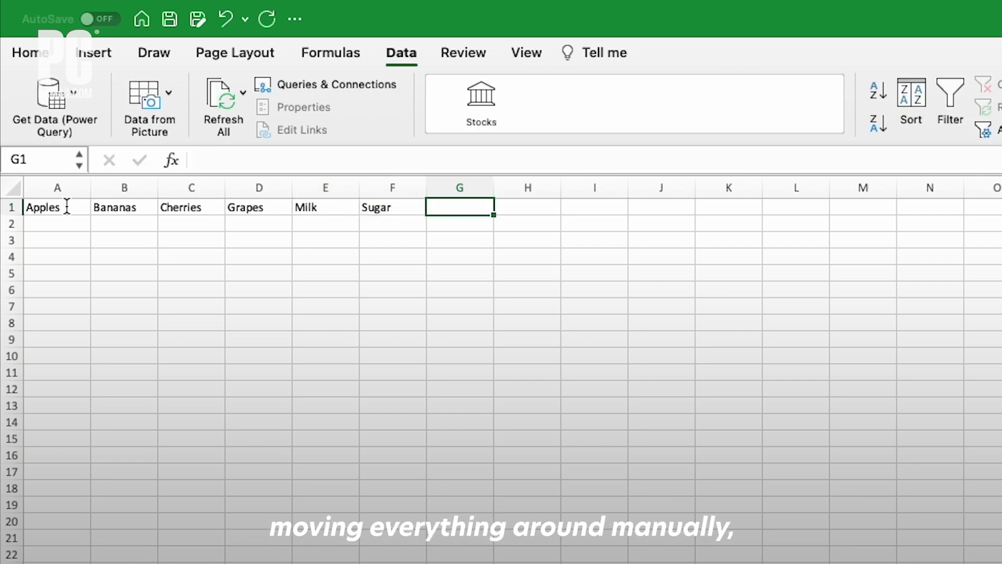
pyautogui.write('Cookies')
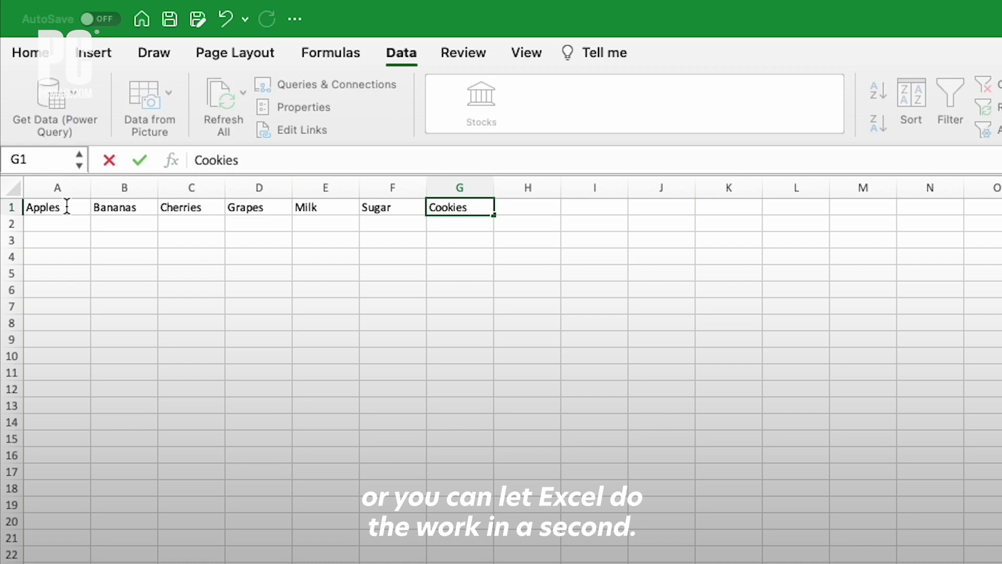
# - Copy A1:G1 and paste it transposed into A4:A10 via Paste Special
pyautogui.moveTo(66, 207); pyautogui.dragTo(445, 208)
pyautogui.rightClick(446, 207)
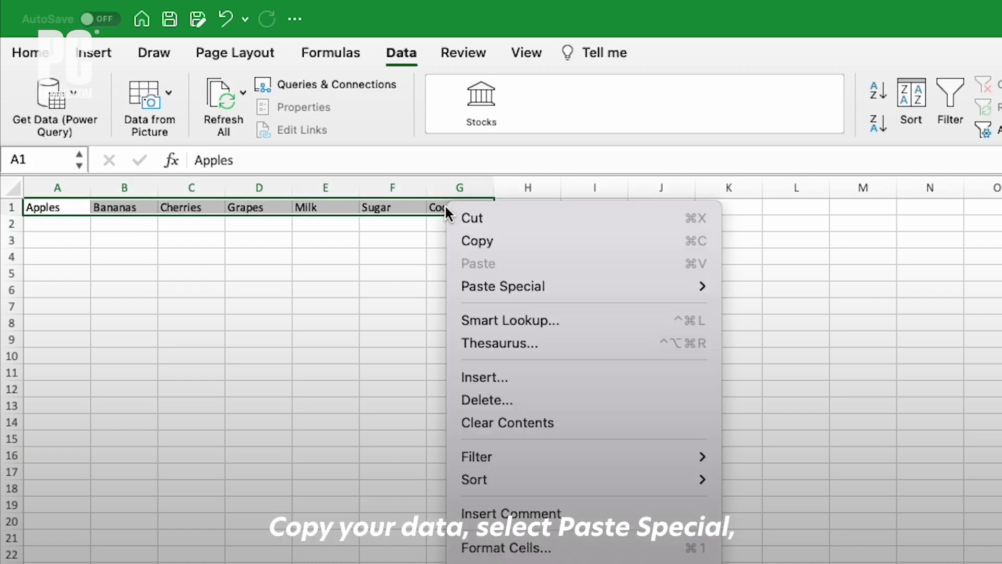
pyautogui.click(459, 240)
pyautogui.click(47, 253)
pyautogui.rightClick(36, 254)
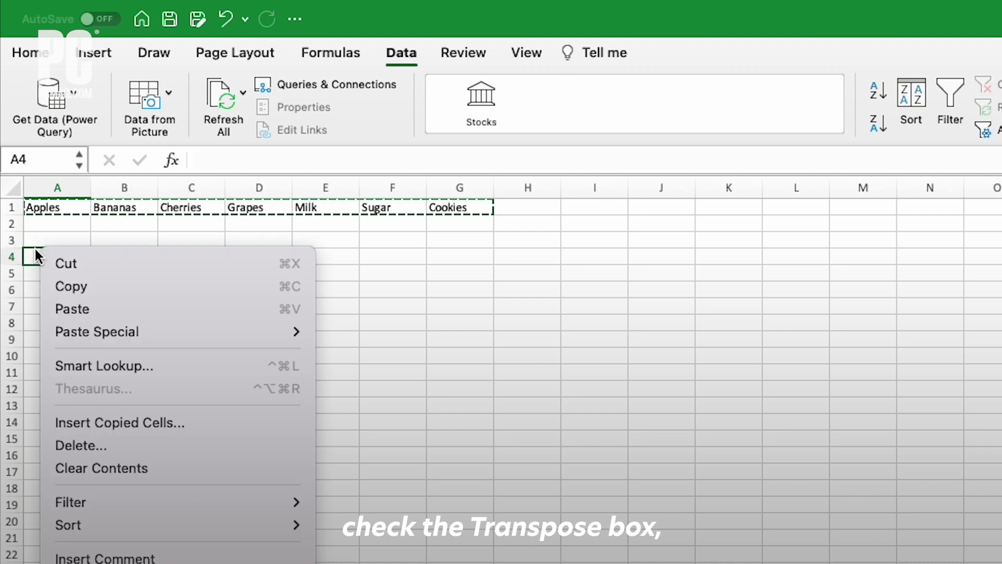
pyautogui.moveTo(139, 332)
pyautogui.click(380, 477)
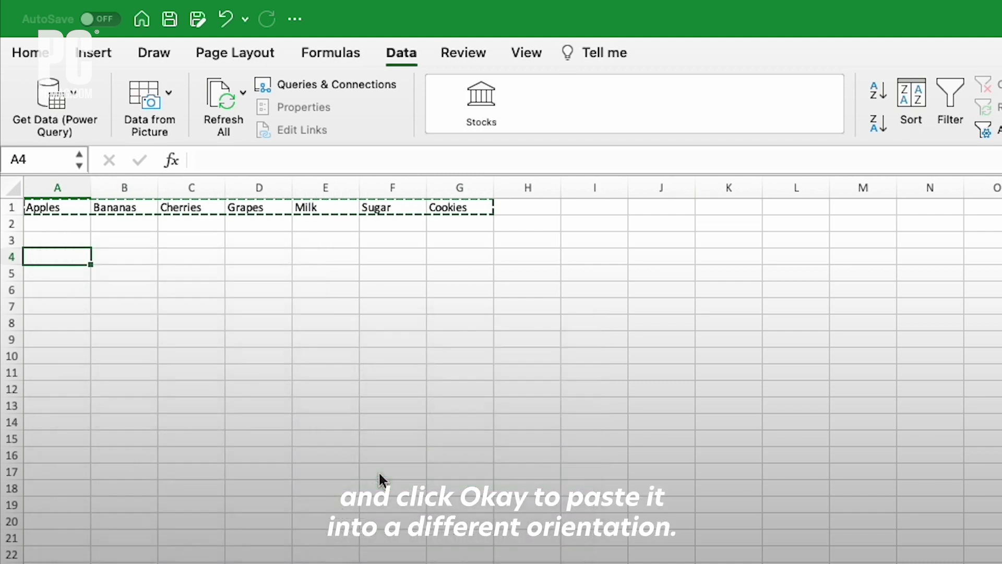
pyautogui.click(96, 237)
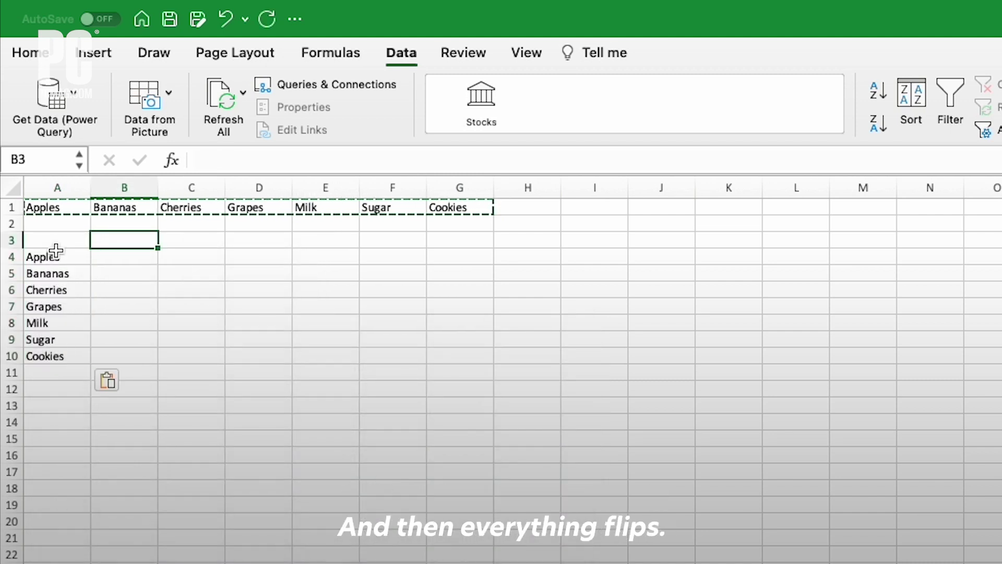
pyautogui.moveTo(54, 253); pyautogui.dragTo(42, 356)
pyautogui.click(47, 390)
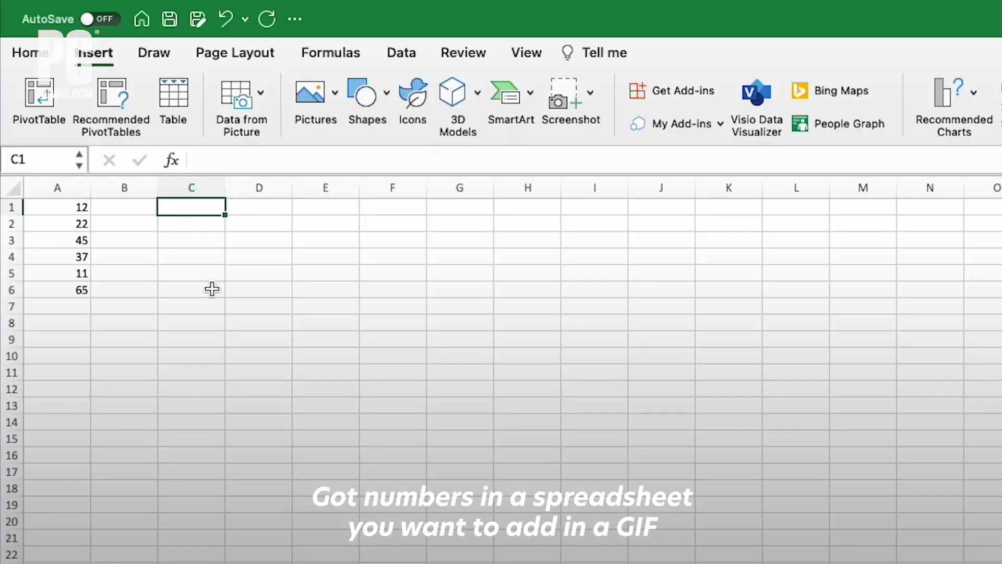
pyautogui.write('=sum')
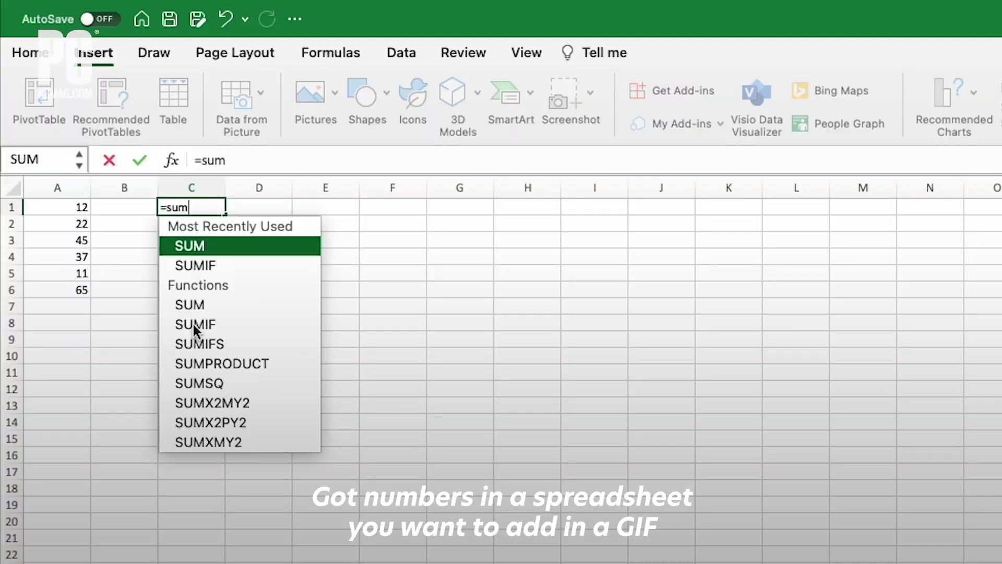
pyautogui.write('(')
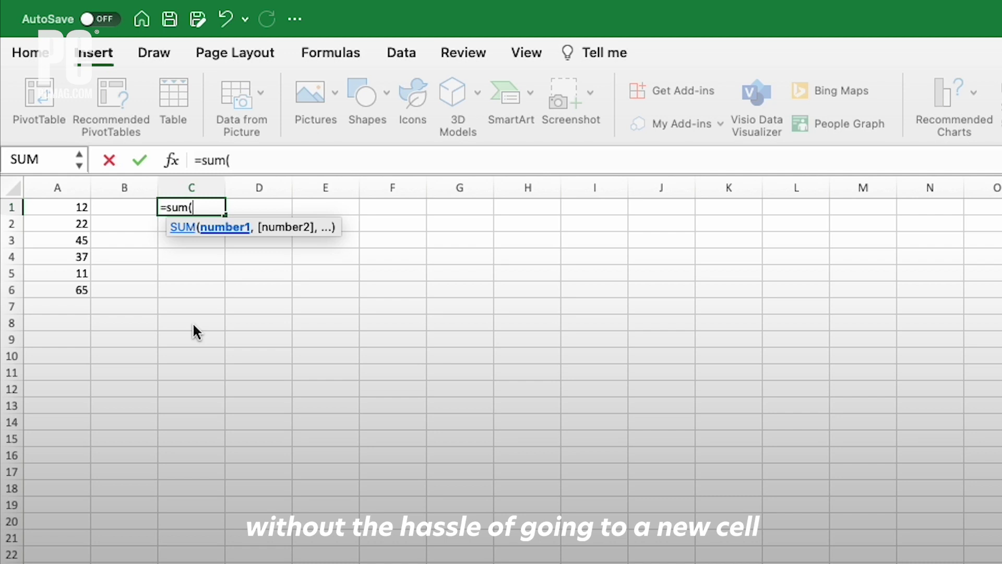
pyautogui.write('A1+A2)')
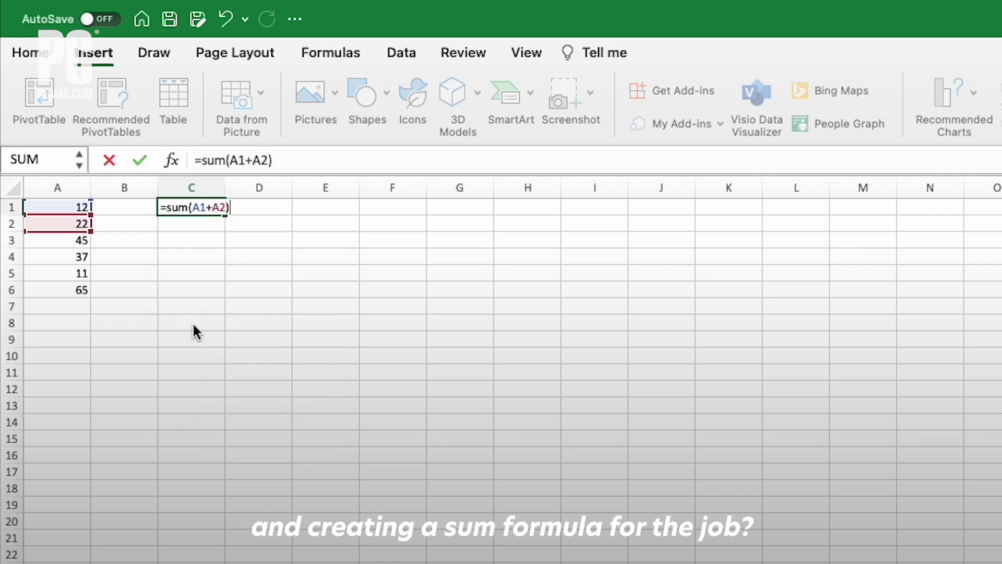
pyautogui.press('Return')
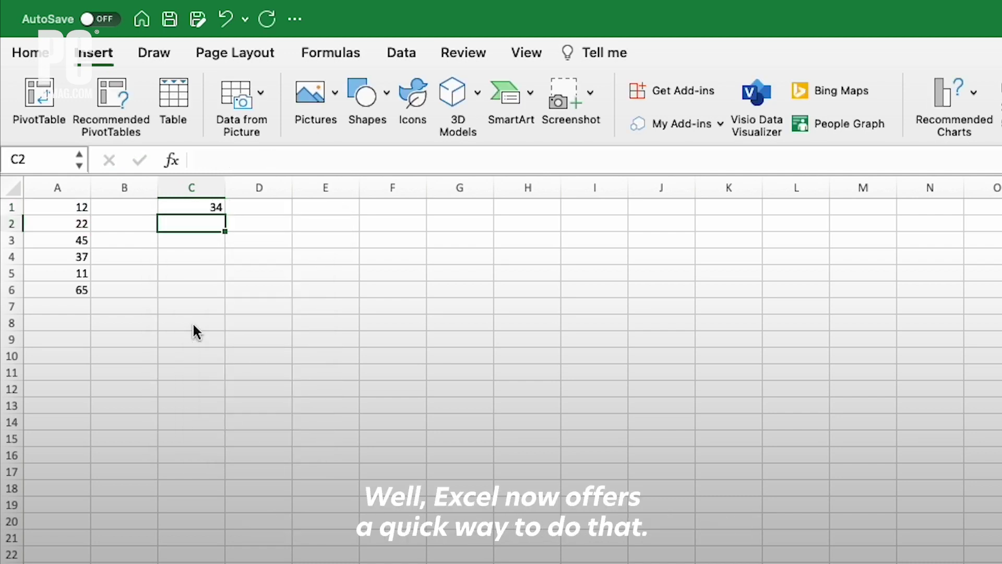
pyautogui.click(192, 205)
pyautogui.press('Delete')
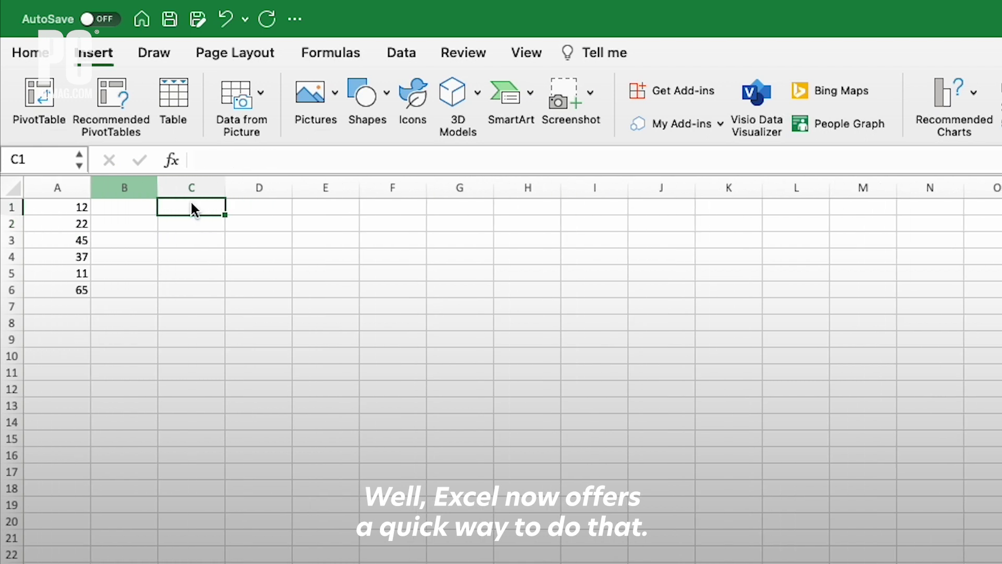
pyautogui.click(73, 206)
pyautogui.keyDown('ctrl'); pyautogui.click(72, 223); pyautogui.keyUp('ctrl')
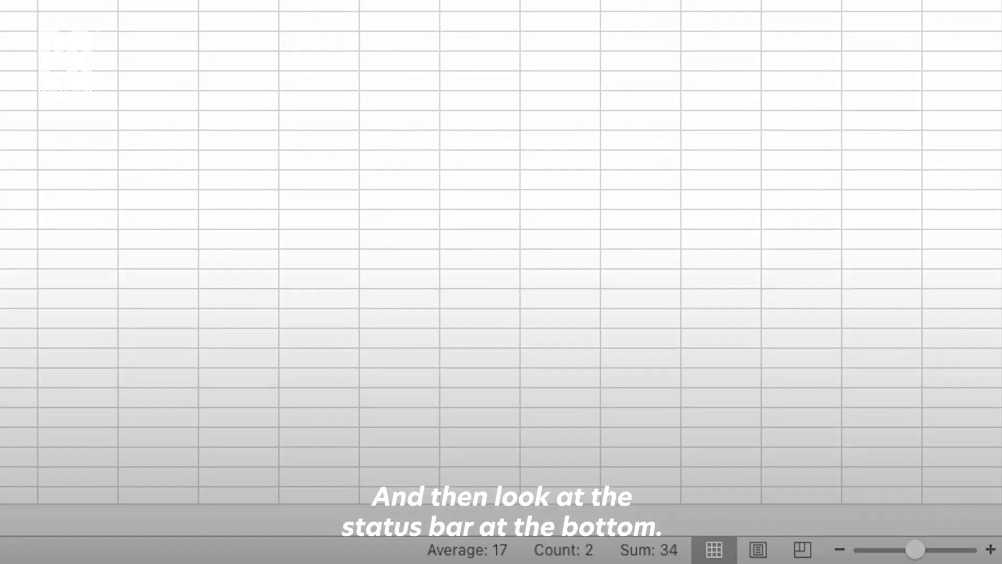
# - Cmd-click A3 through A6 into the selection so the status bar Sum reads 192
pyautogui.keyDown('ctrl'); pyautogui.click(68, 241); pyautogui.keyUp('ctrl')
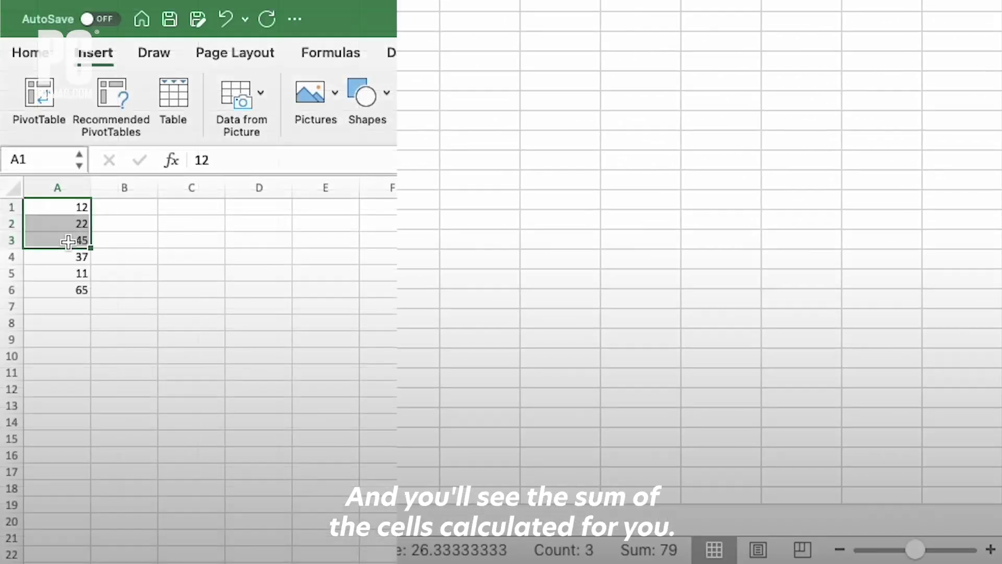
pyautogui.keyDown('shift'); pyautogui.click(63, 263); pyautogui.keyUp('shift')
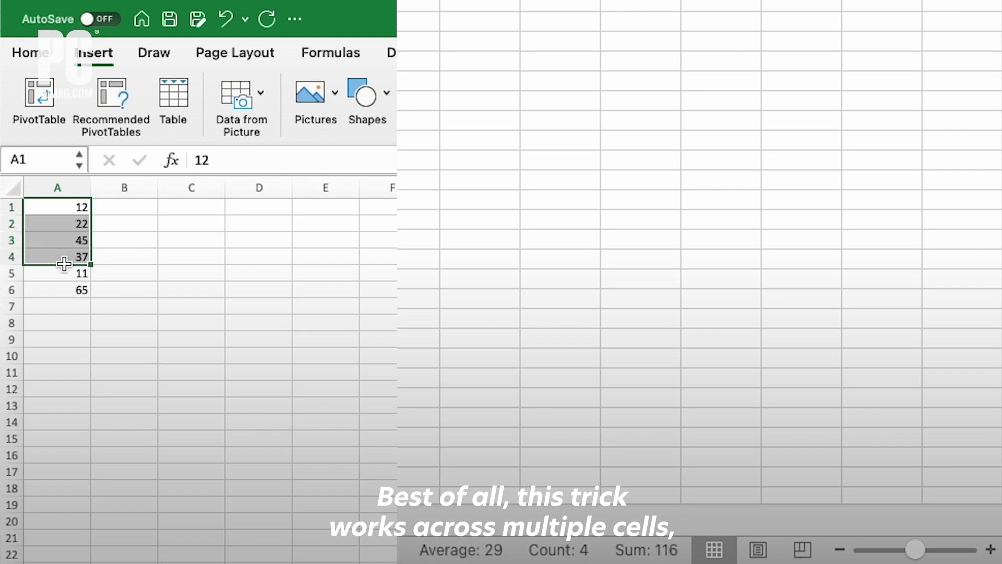
pyautogui.keyDown('shift'); pyautogui.click(63, 280); pyautogui.keyUp('shift')
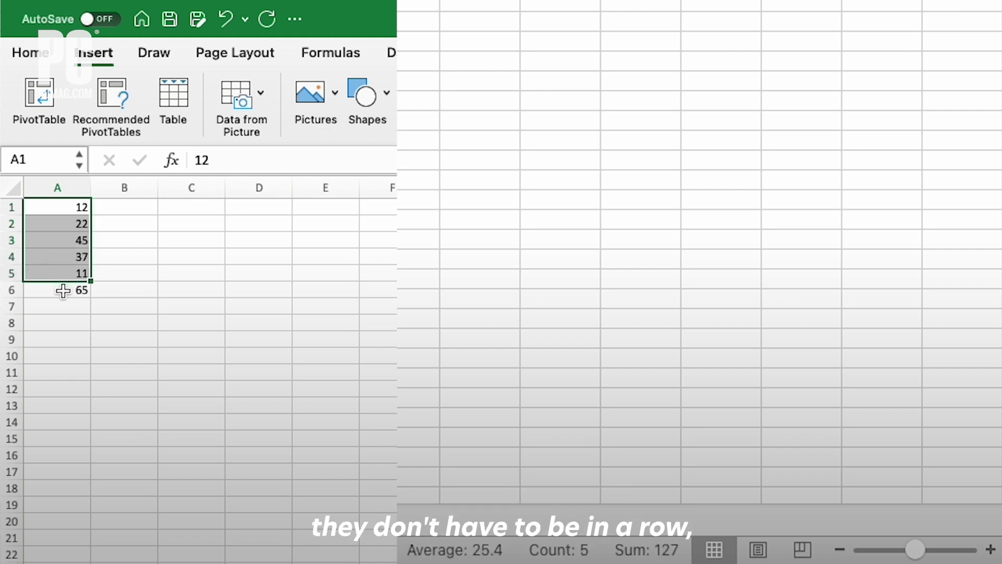
pyautogui.keyDown('shift'); pyautogui.click(63, 291); pyautogui.keyUp('shift')
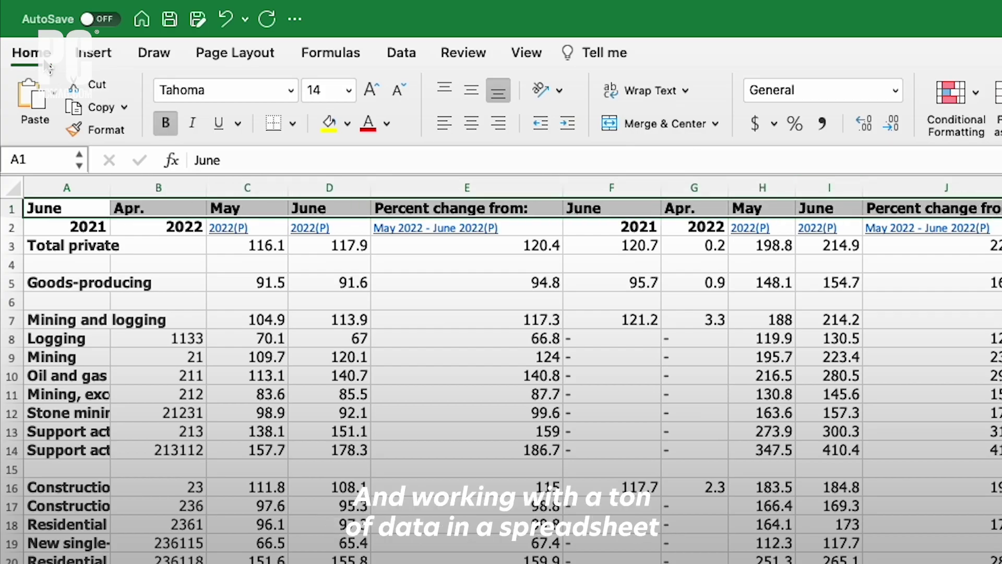
pyautogui.click(830, 432)
pyautogui.scroll(-10, 344, 308)
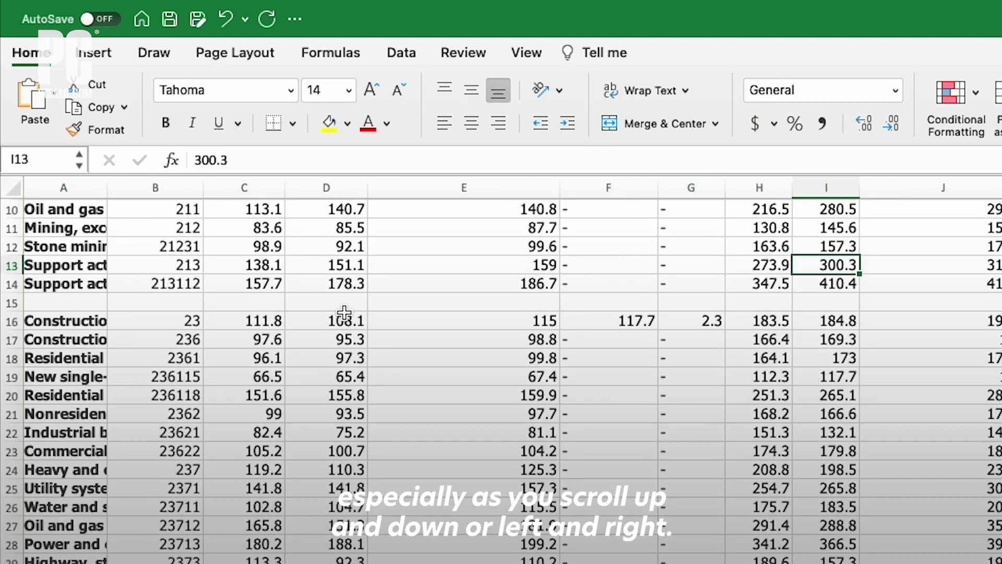
pyautogui.scroll(-15, 351, 302)
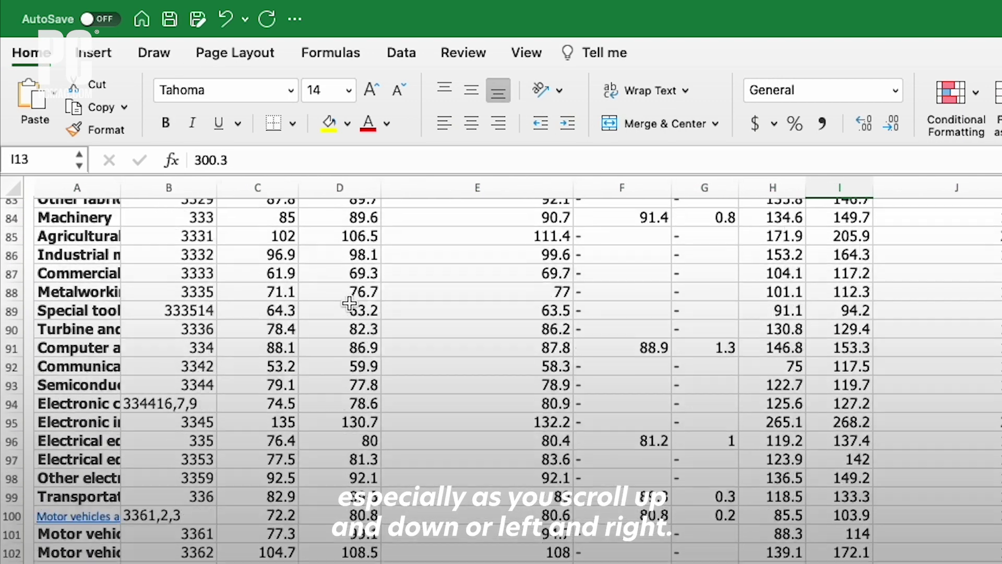
pyautogui.scroll(20, 350, 303)
pyautogui.scroll(-5, 349, 302)
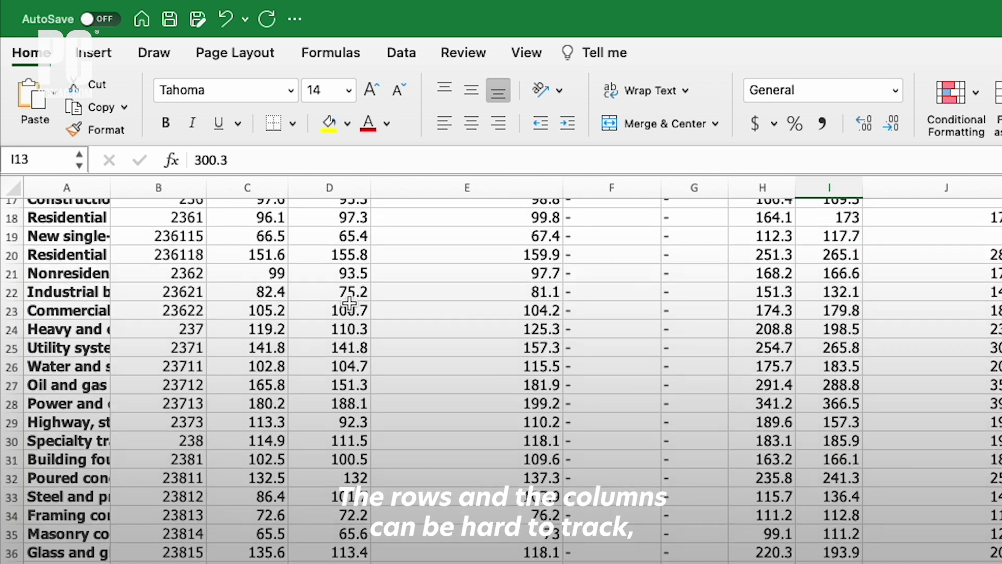
pyautogui.scroll(5, 365, 308)
pyautogui.moveTo(44, 209); pyautogui.dragTo(960, 137)
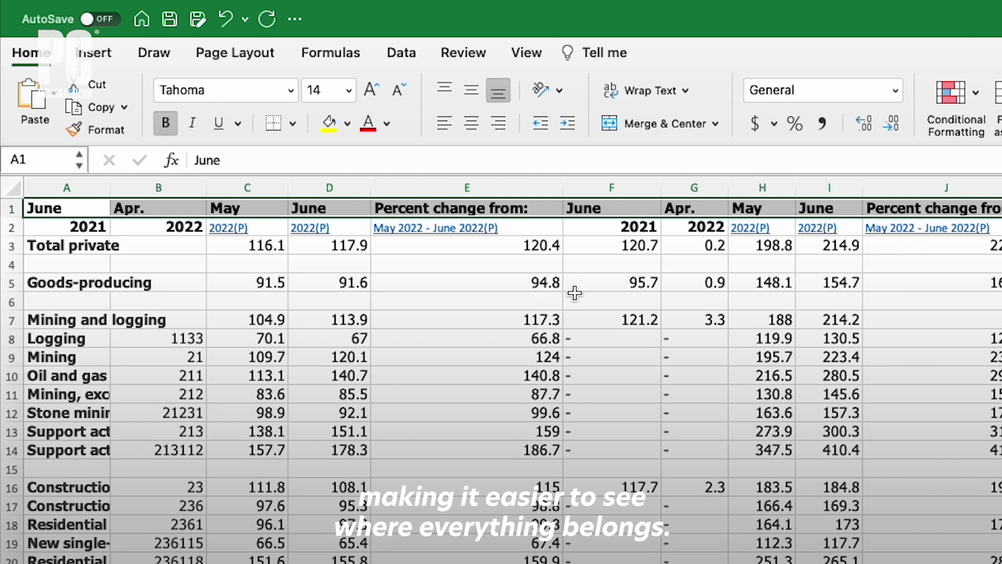
pyautogui.click(537, 59)
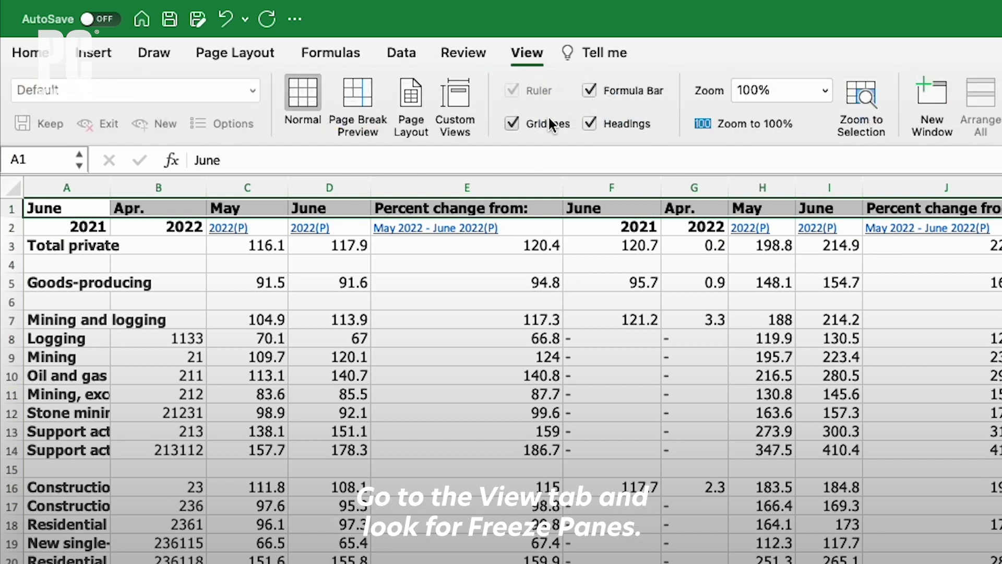
# - Freeze the top row of the industry-data sheet and scroll to confirm the header stays fixed
pyautogui.click(700, 130)
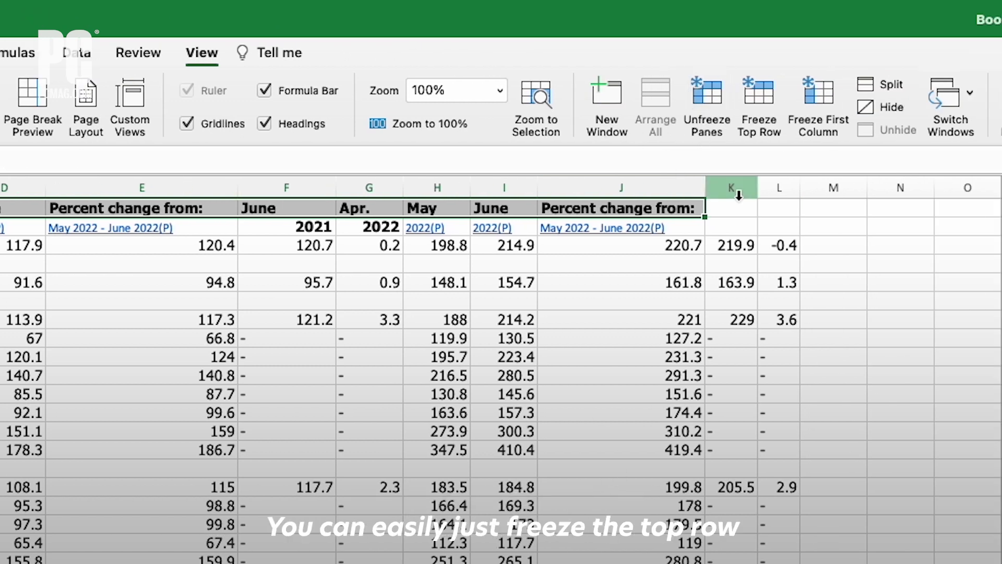
pyautogui.click(758, 105)
pyautogui.scroll(-10, 364, 397)
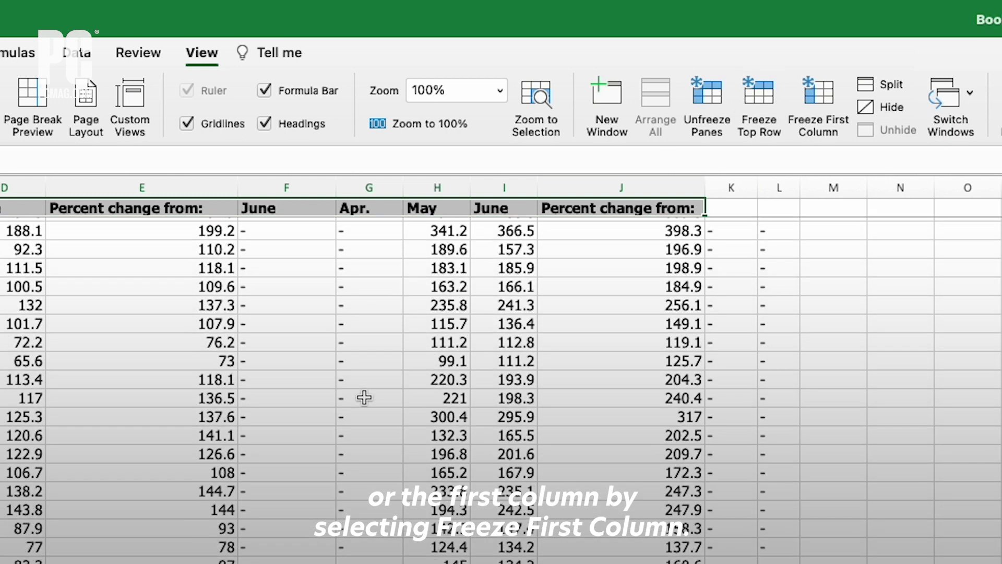
pyautogui.scroll(-10, 364, 398)
pyautogui.click(760, 105)
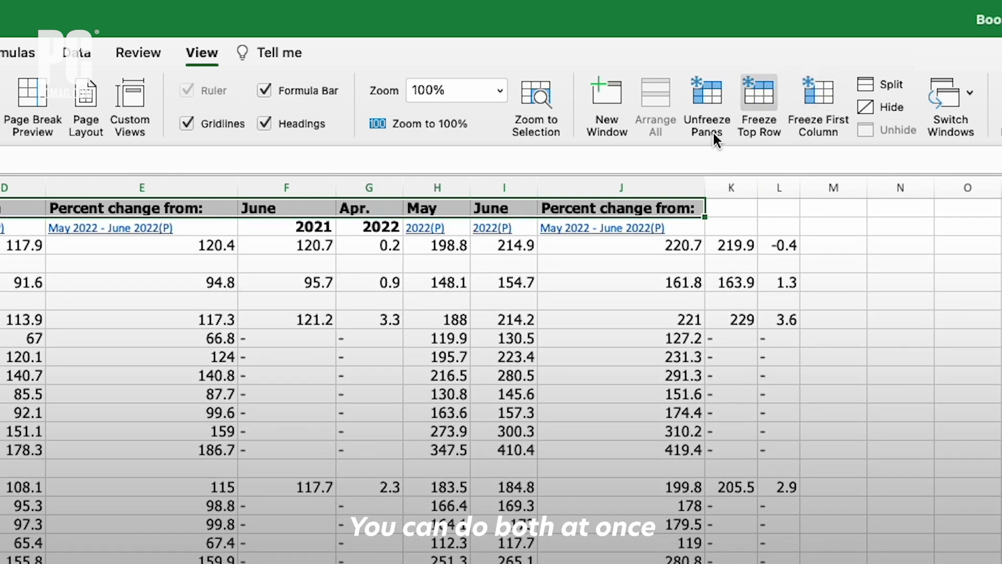
pyautogui.scroll(-5, 201, 399)
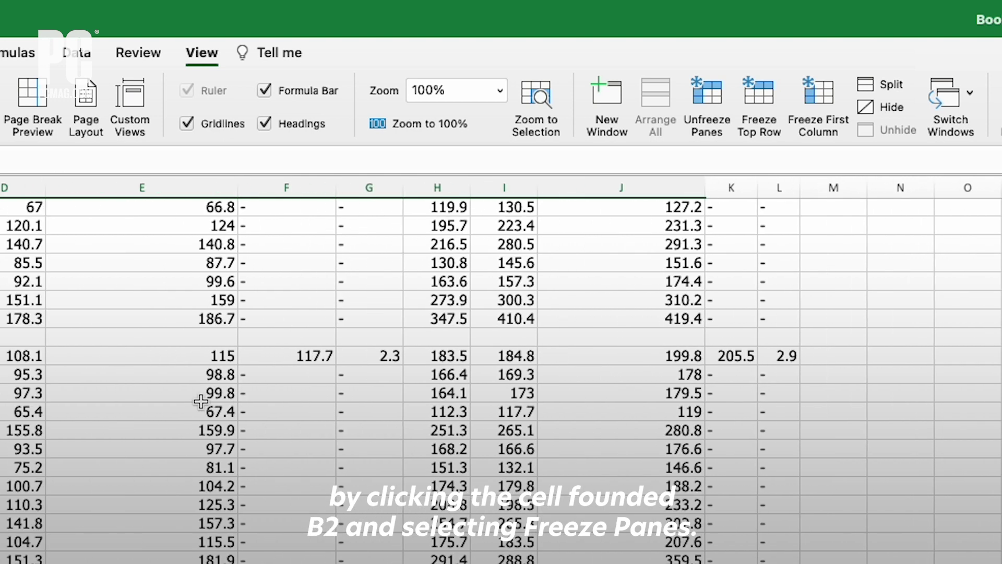
pyautogui.scroll(3, 201, 401)
pyautogui.scroll(-3, 198, 402)
pyautogui.scroll(3, 197, 402)
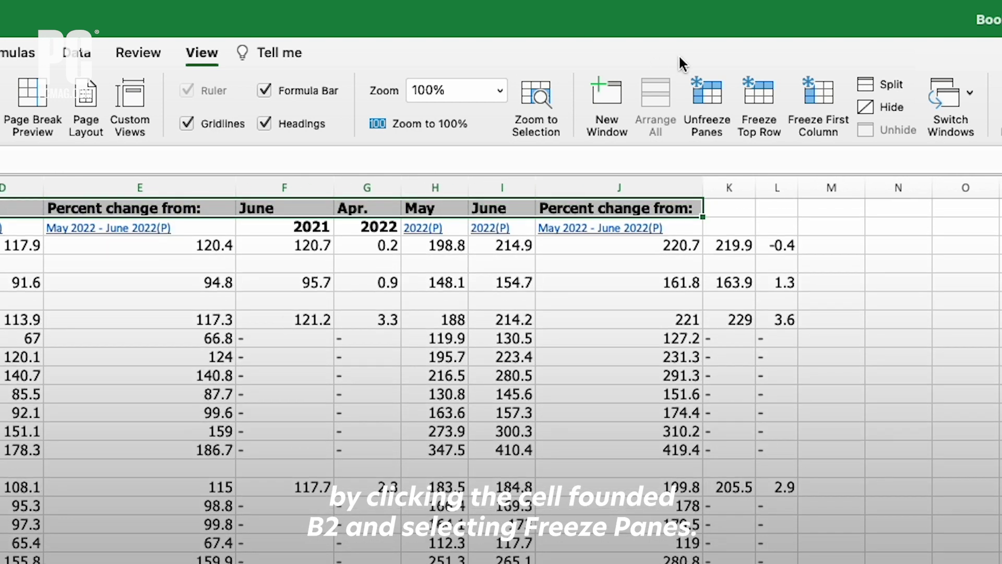
# - Unfreeze the panes and scroll to confirm the header now scrolls away with the data
pyautogui.click(708, 96)
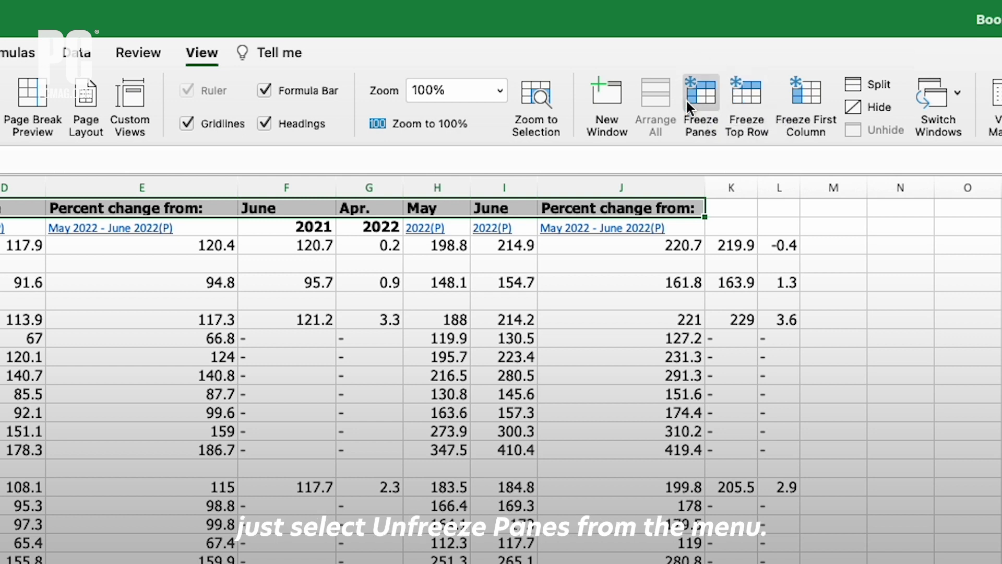
pyautogui.scroll(-5, 288, 405)
pyautogui.scroll(5, 288, 404)
pyautogui.scroll(-4, 288, 405)
pyautogui.scroll(2, 289, 404)
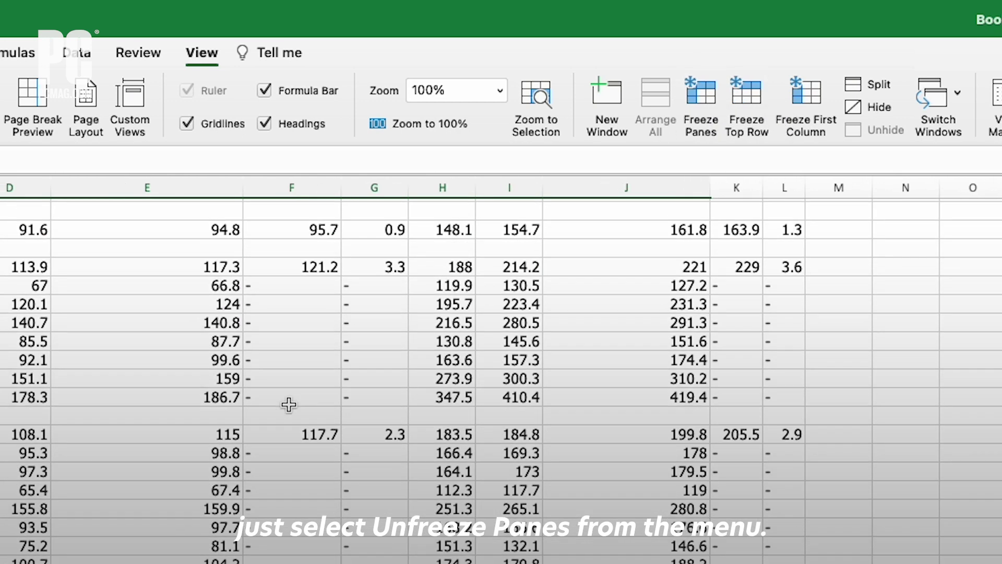